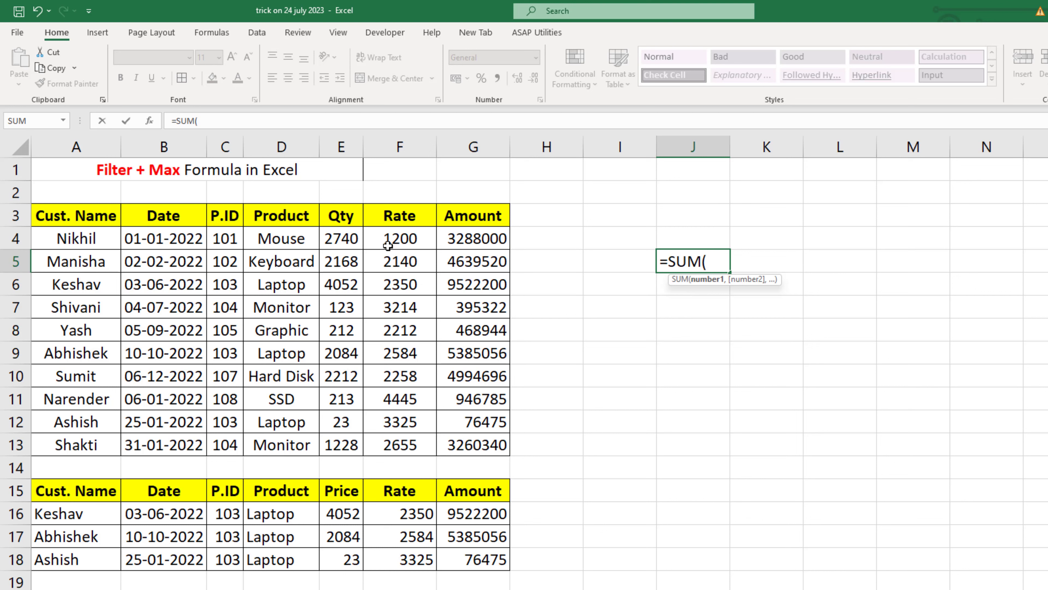
Complete the SUM formula in cell J5 with the quantity range E4:E13
drag(354, 243, 357, 453)
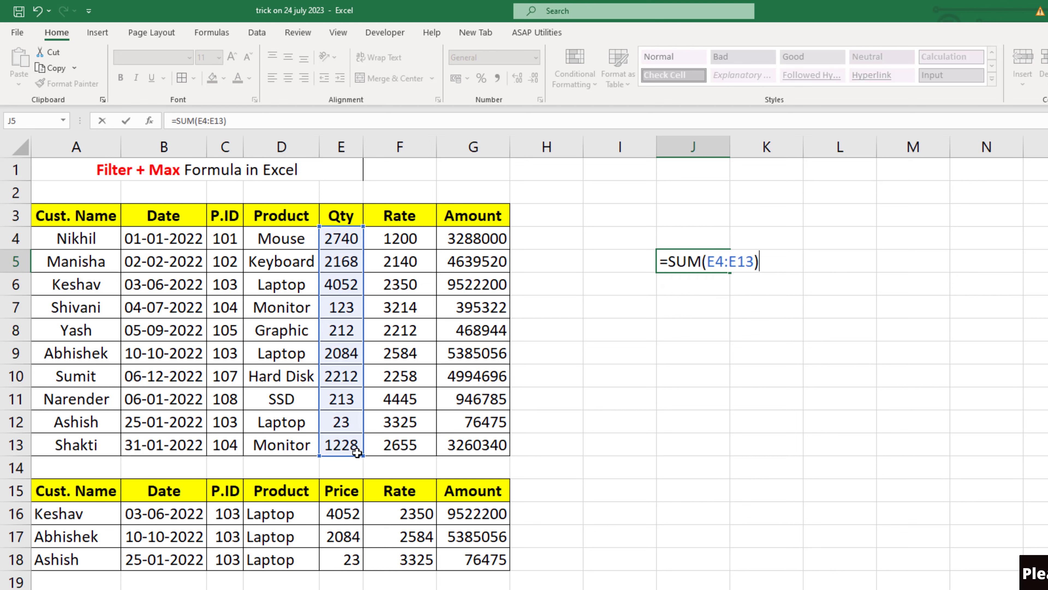
key(Return)
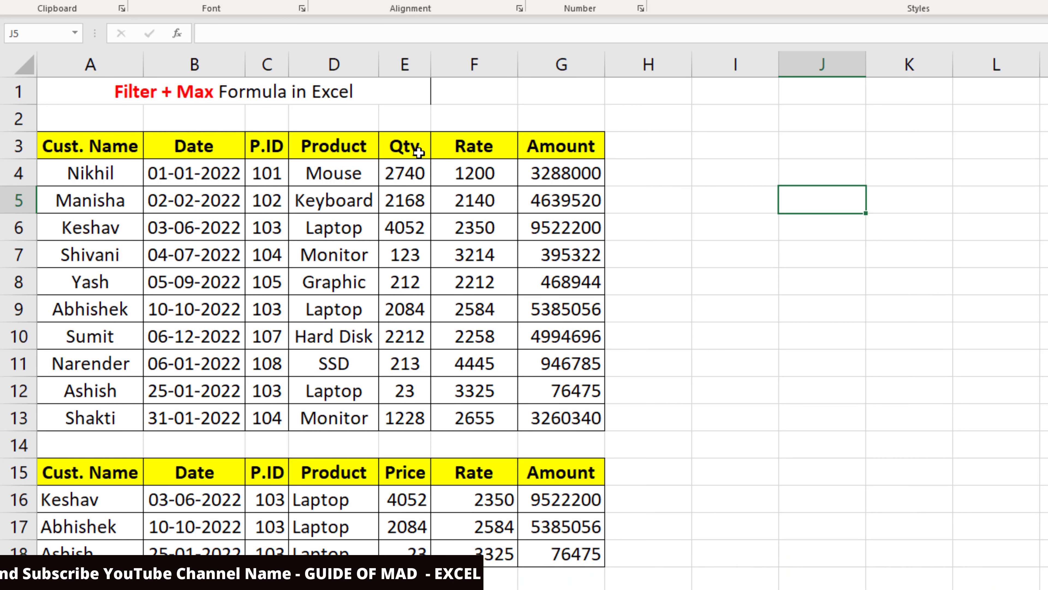
Create a range name for the Qty column E3:E13 from the selection, using its top row as the name
drag(415, 147, 417, 417)
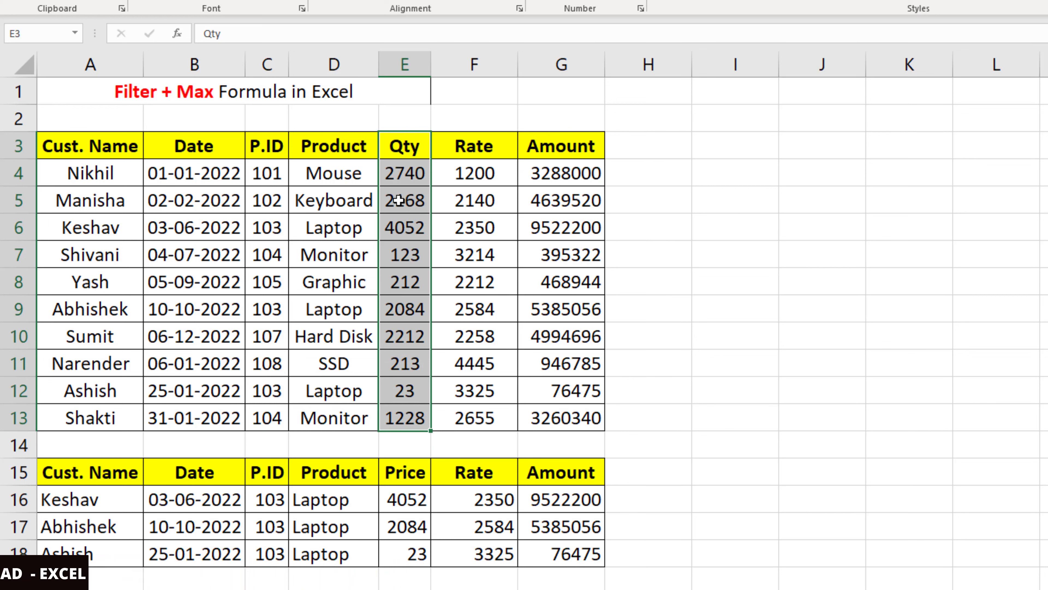
click(408, 164)
key(ctrl+shift+Down)
drag(408, 174, 428, 415)
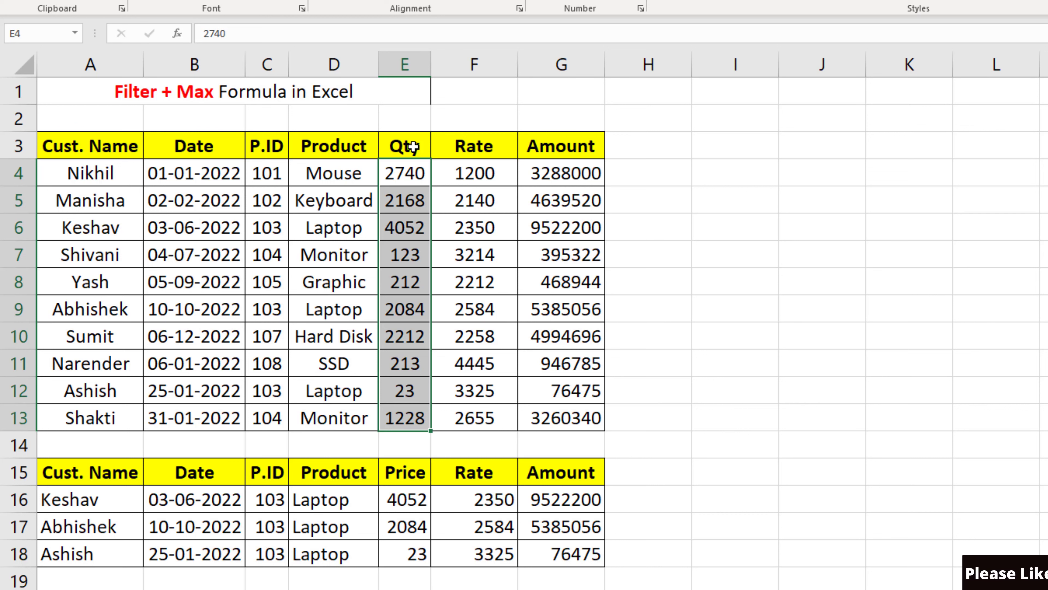
drag(413, 146, 428, 421)
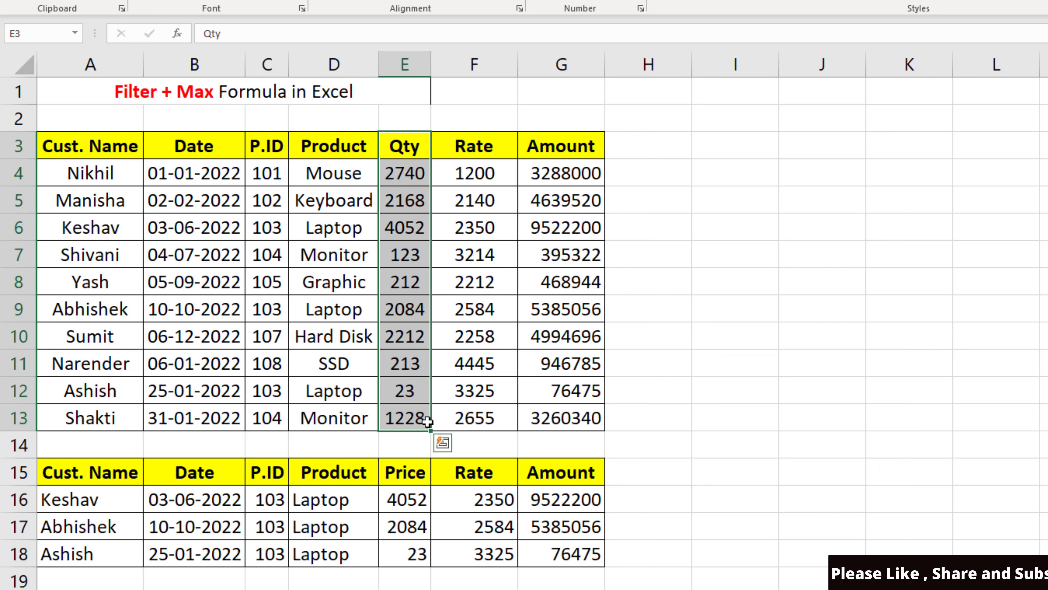
key(ctrl+shift+F3)
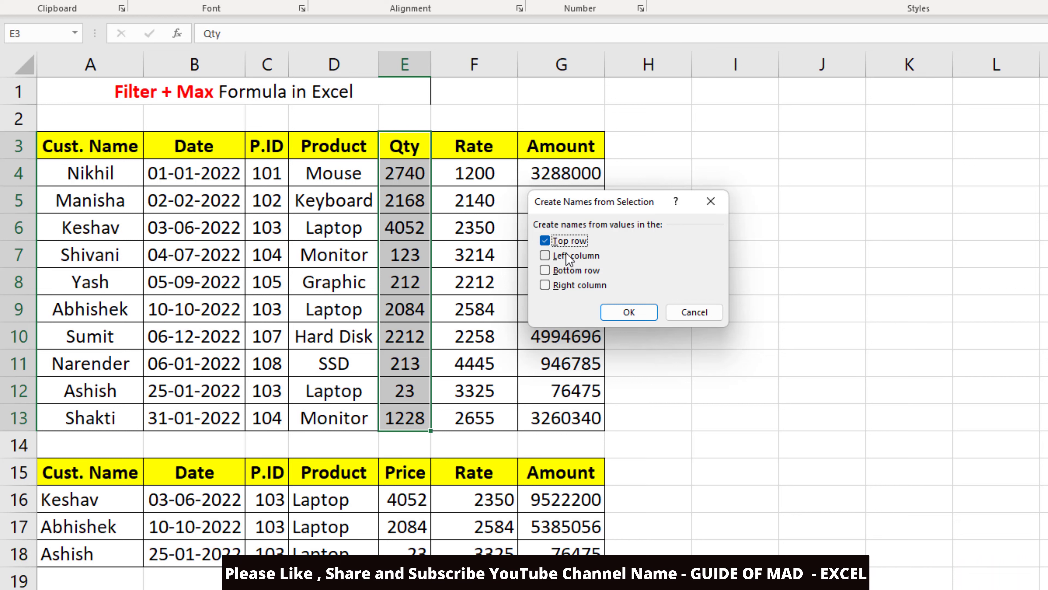
click(632, 314)
Check the Qty name by selecting the quantity values and picking Qty from the defined names
drag(422, 172, 416, 417)
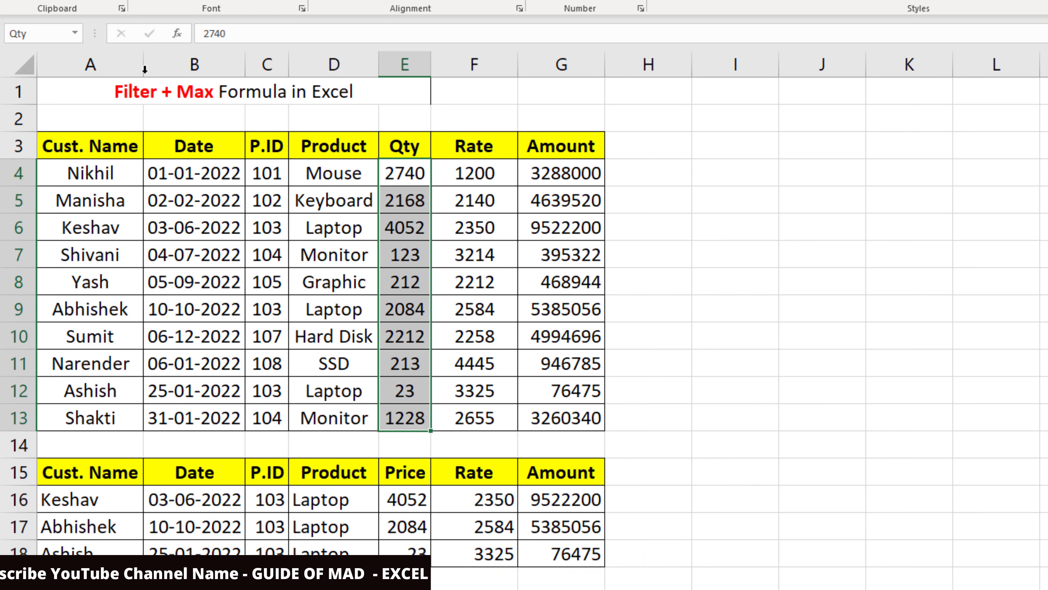
click(73, 33)
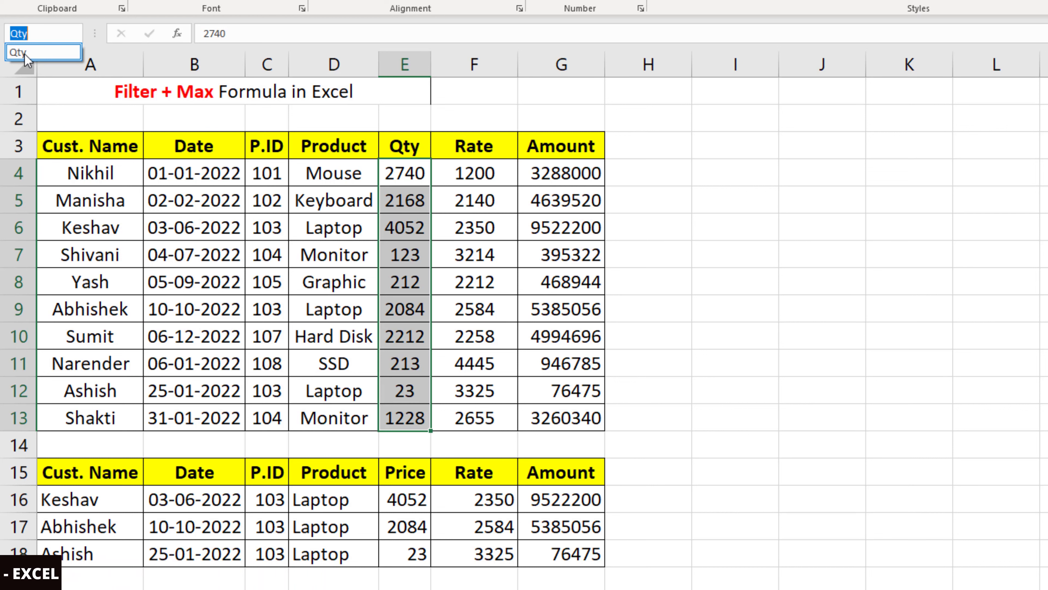
click(25, 53)
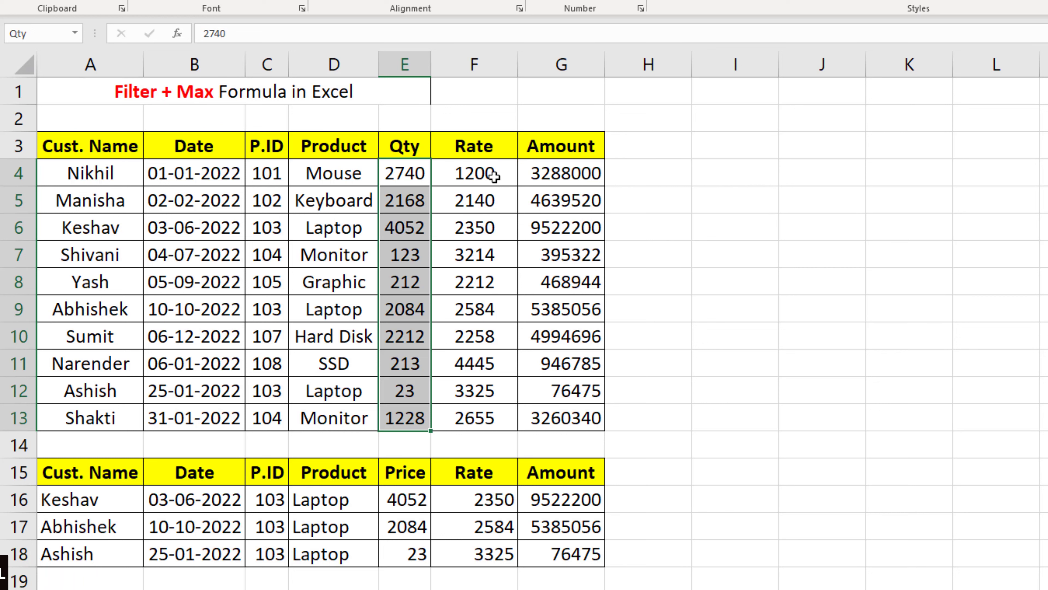
Define the name Rate for F4:F13 and the workbook-scoped name Amount for G4:G13
drag(494, 176, 499, 421)
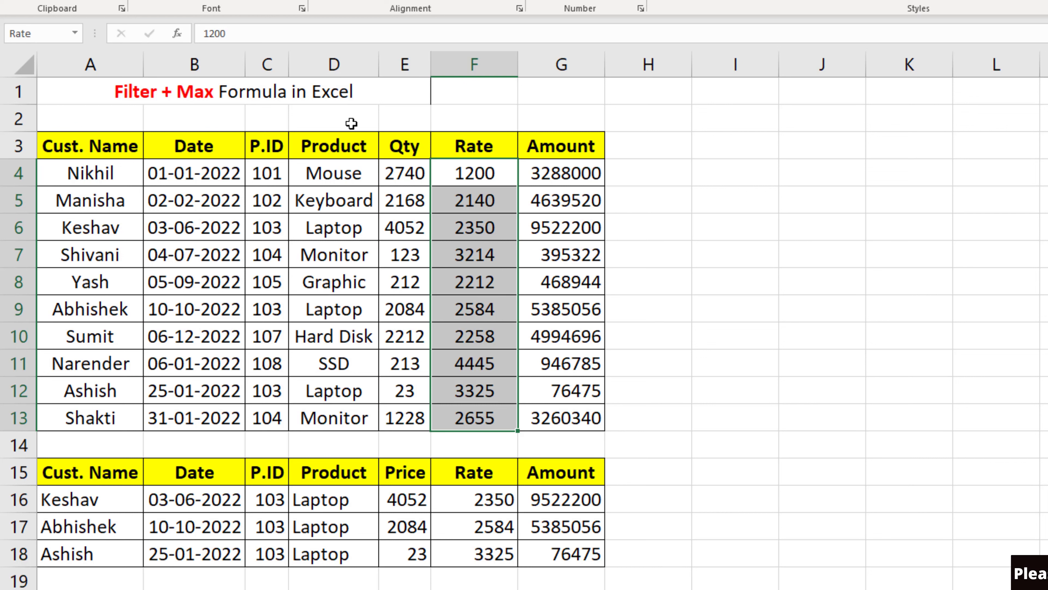
drag(541, 175, 574, 427)
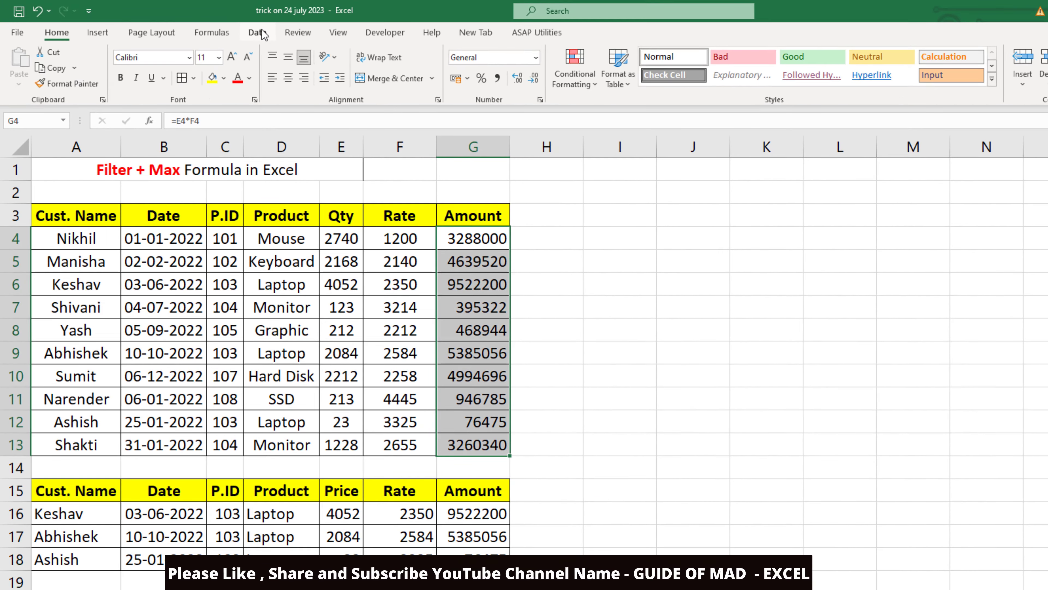
click(221, 34)
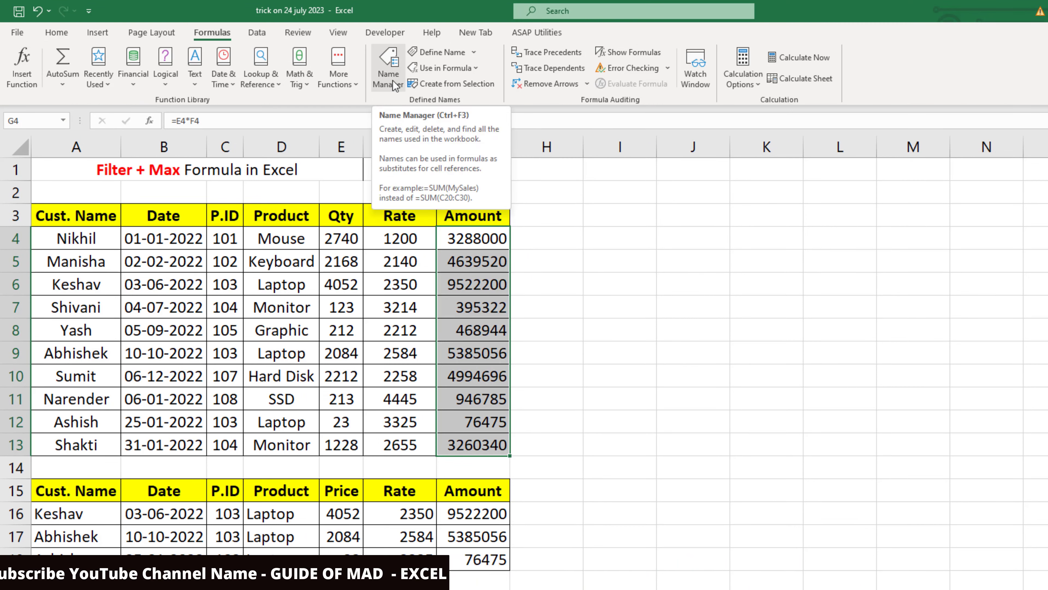
click(462, 53)
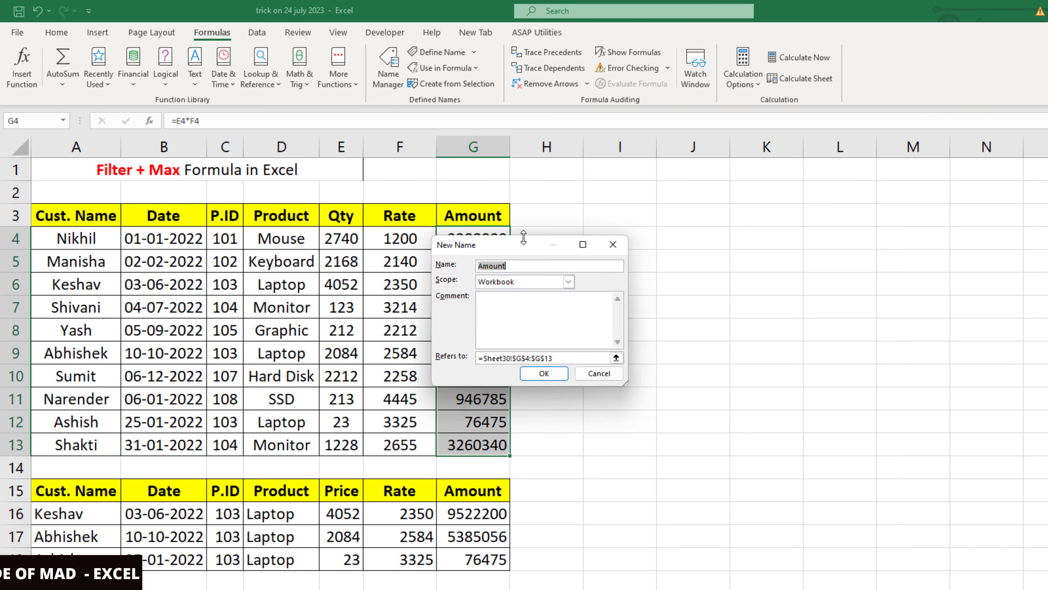
drag(519, 244, 673, 228)
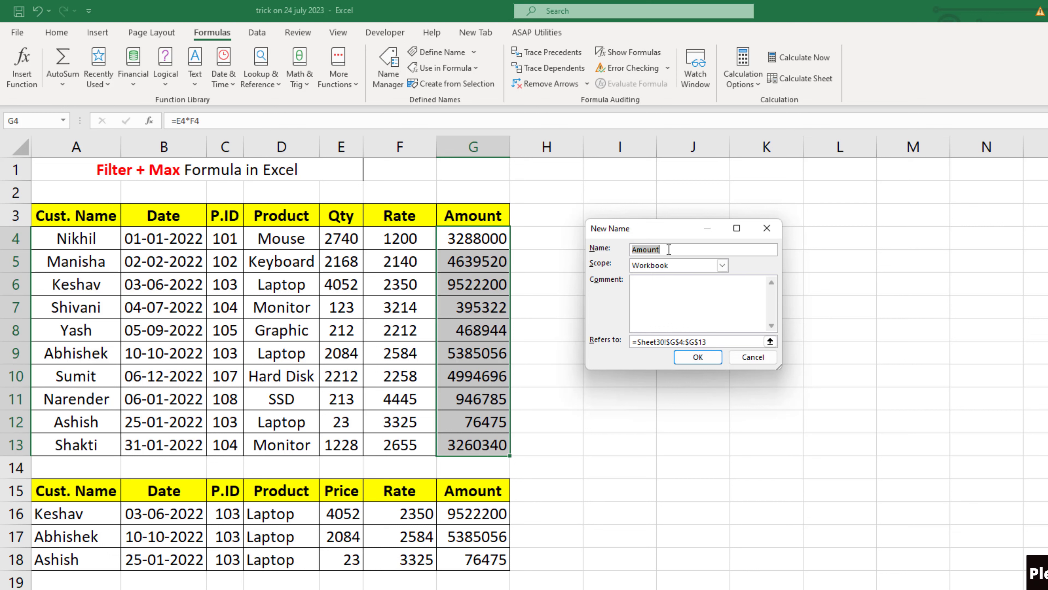
click(697, 361)
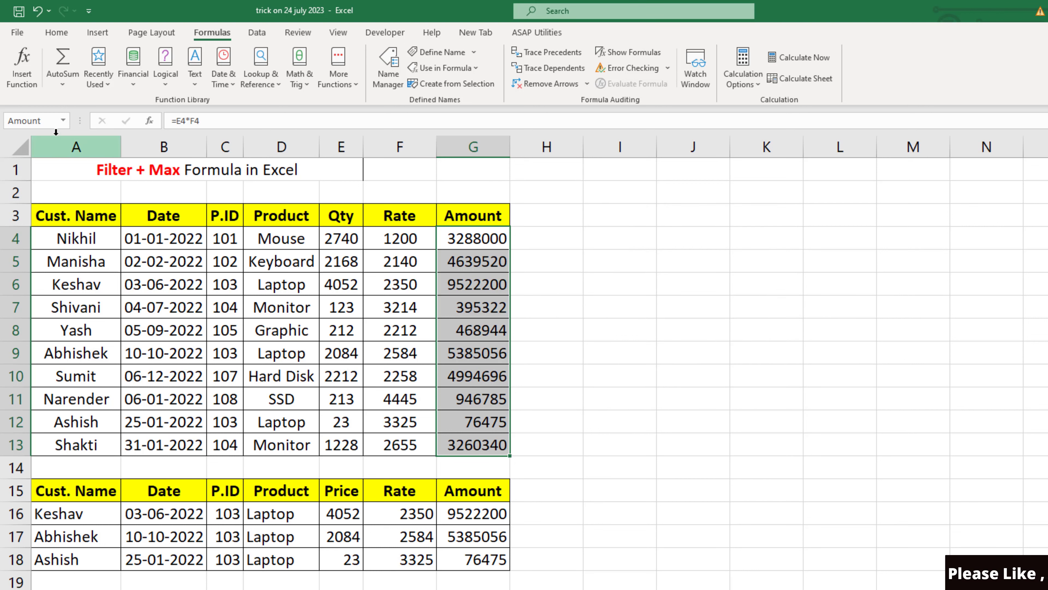
Review the list of defined names and the Qty, Rate and Amount values they refer to
click(62, 124)
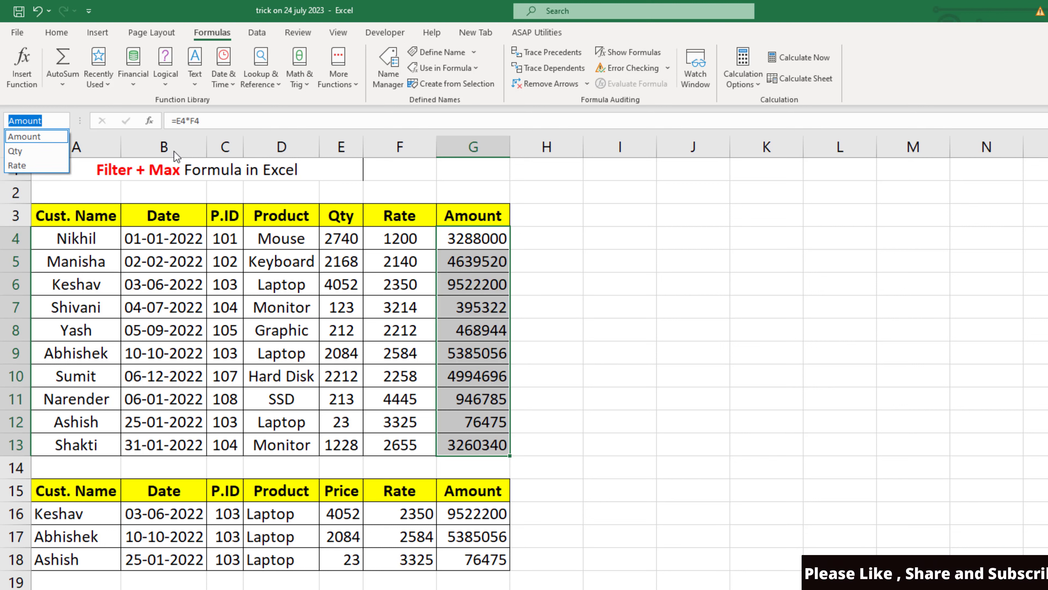
key(Escape)
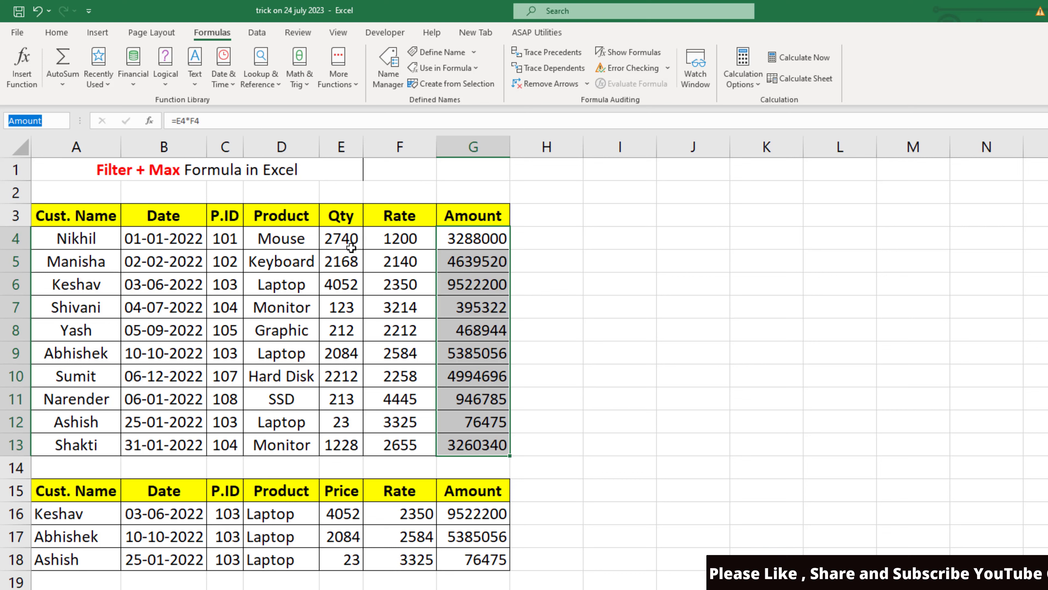
click(351, 247)
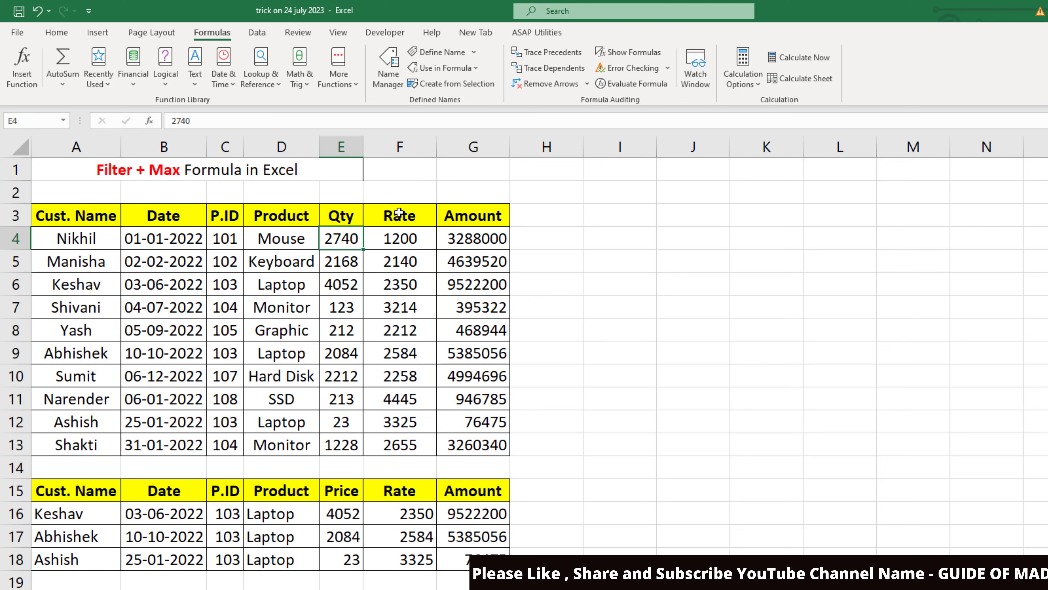
drag(399, 239, 401, 442)
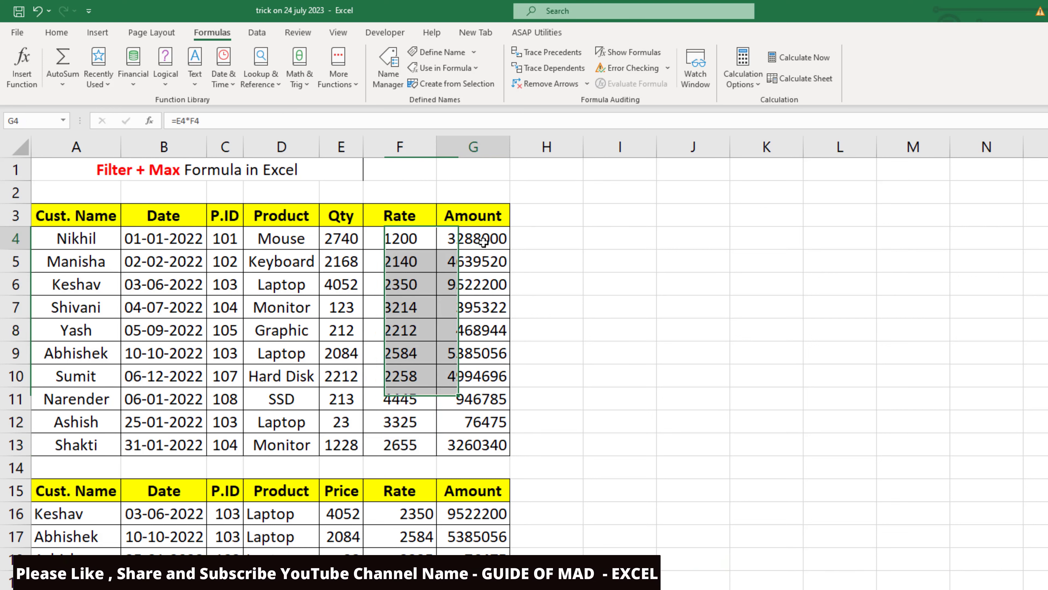
drag(483, 243, 475, 444)
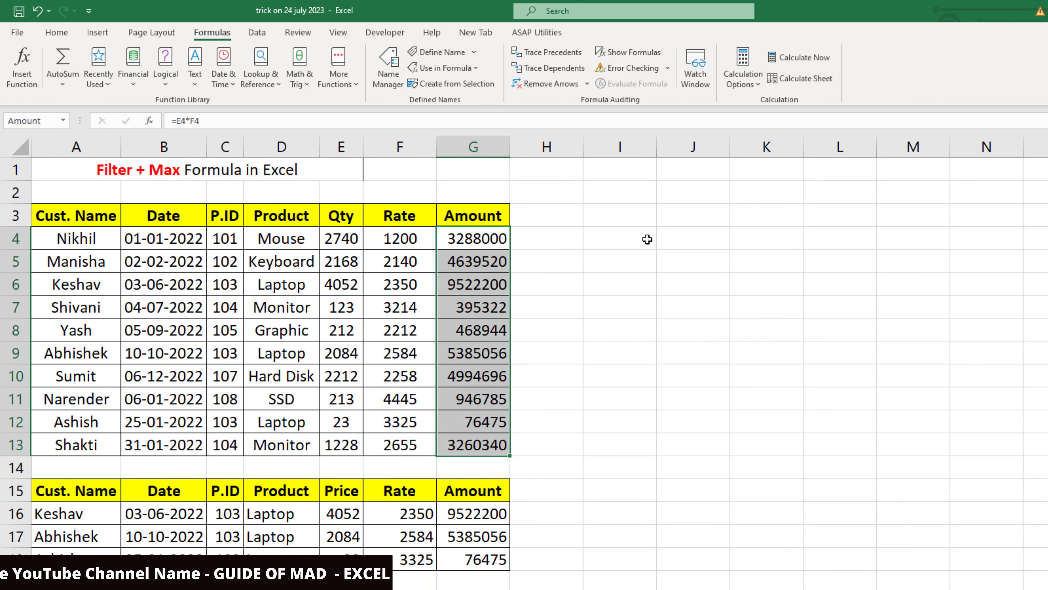
Enter =SUM(Qty) in cell J5 to total the quantities through the named range
click(680, 257)
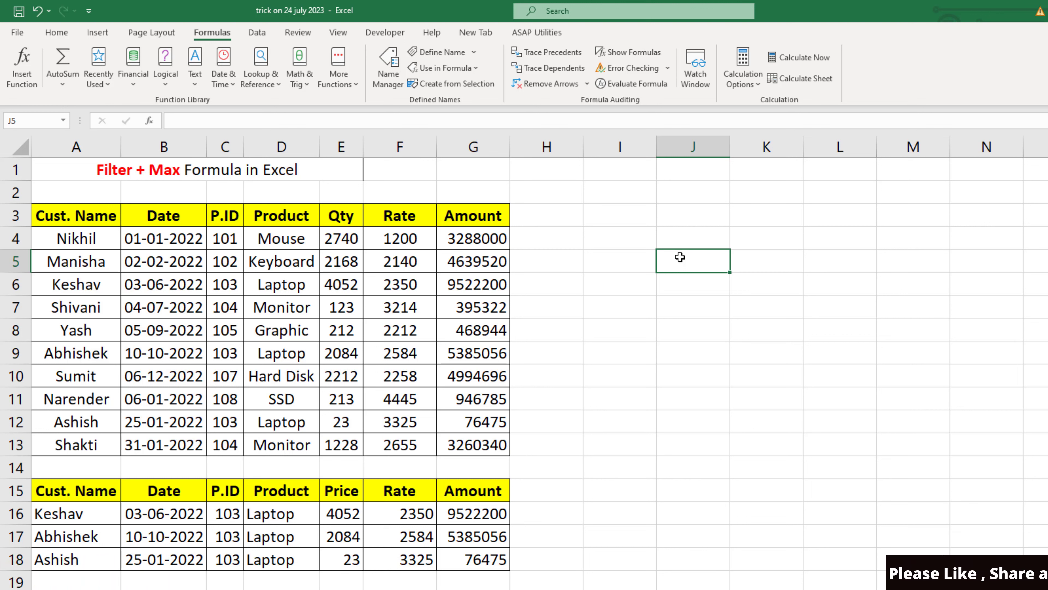
text(=sum)
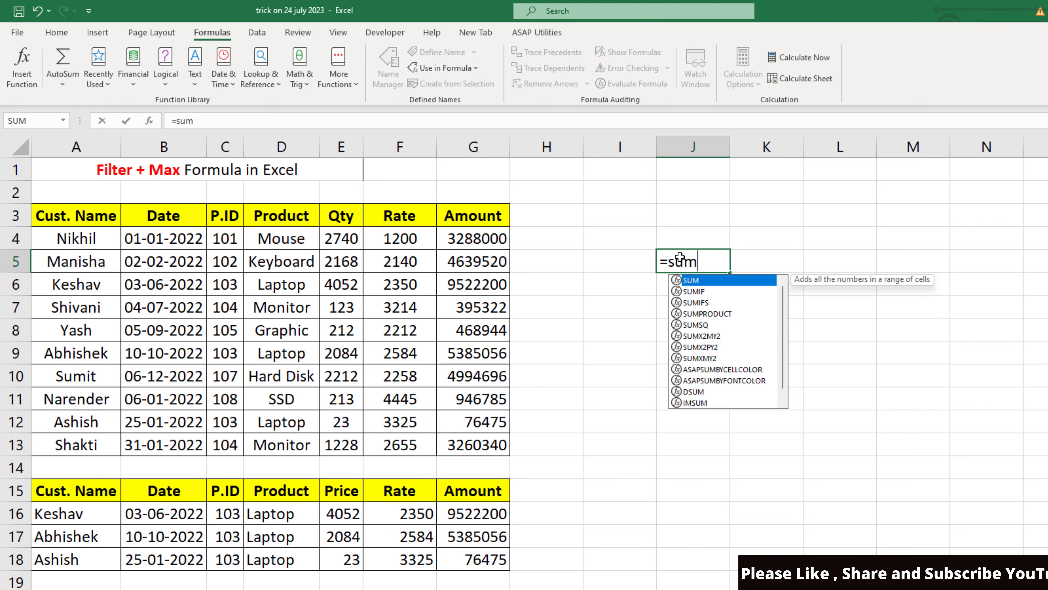
key(Tab)
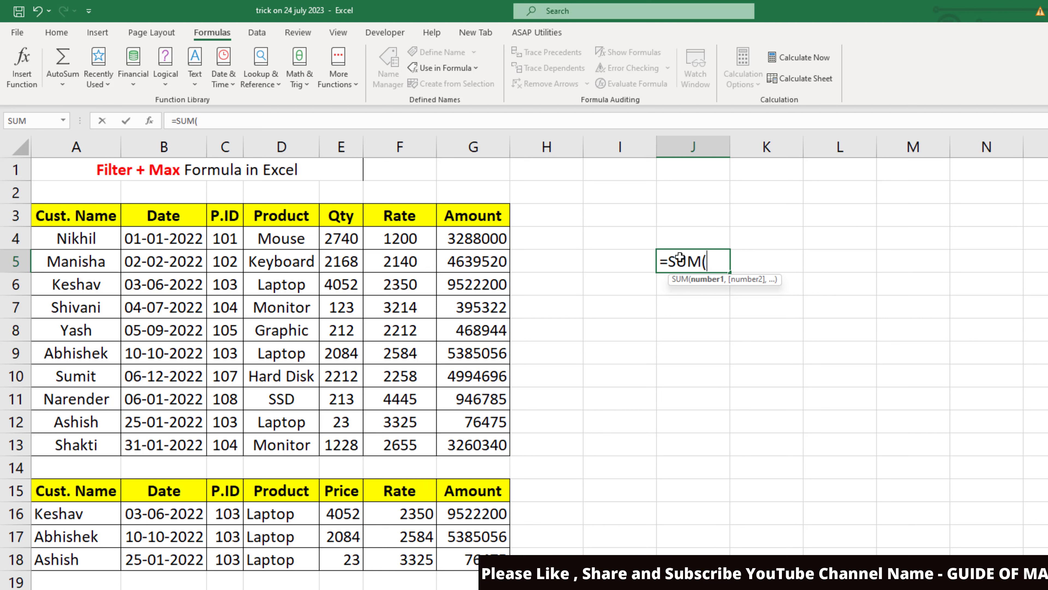
text(qt)
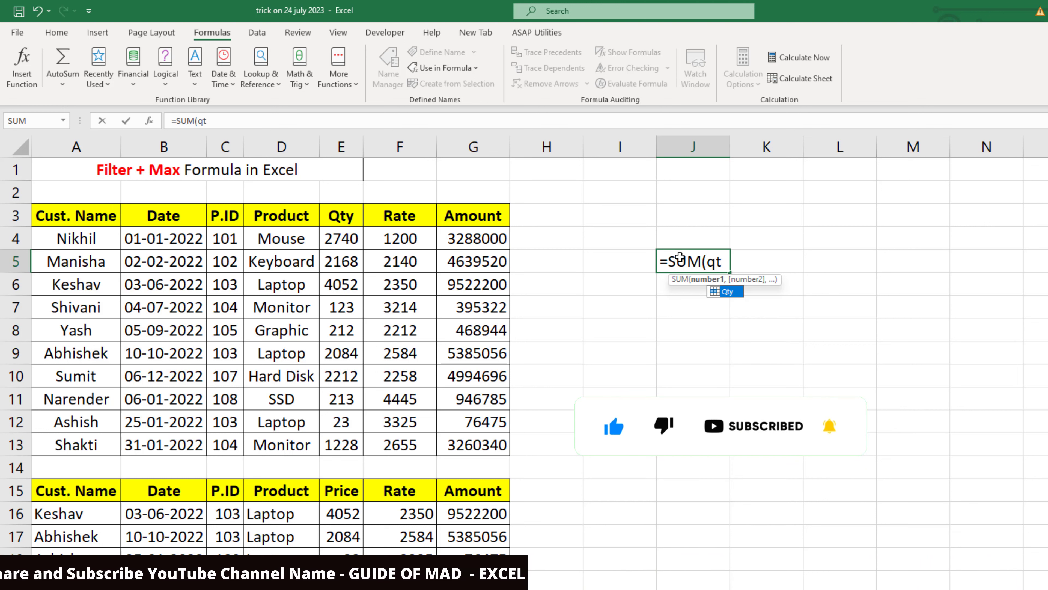
key(Tab)
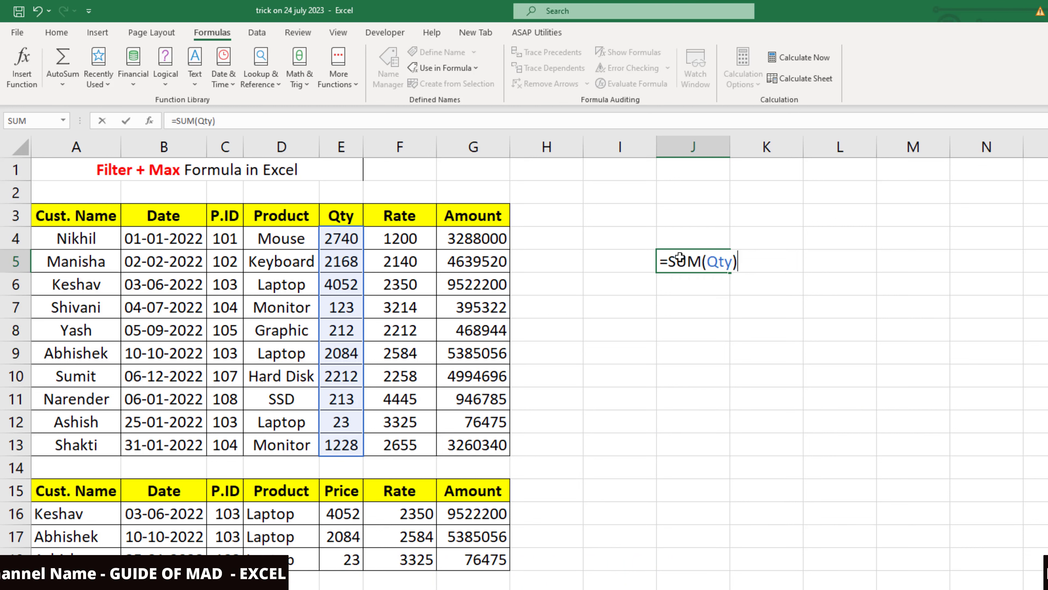
key(Return)
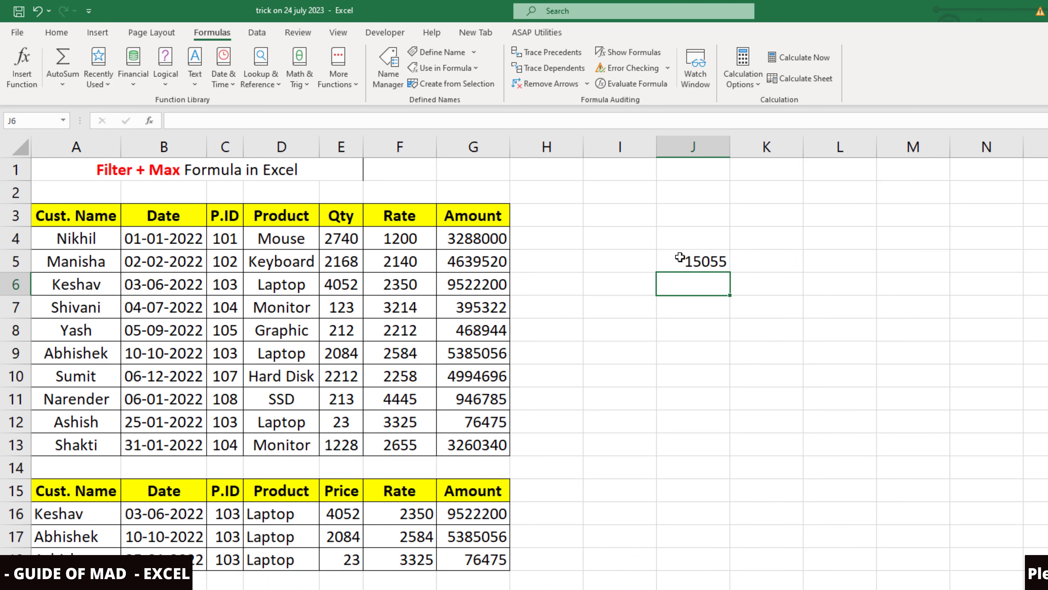
Enter =SUM(Rate) in cell J6 to total the rates through the named range
text(=)
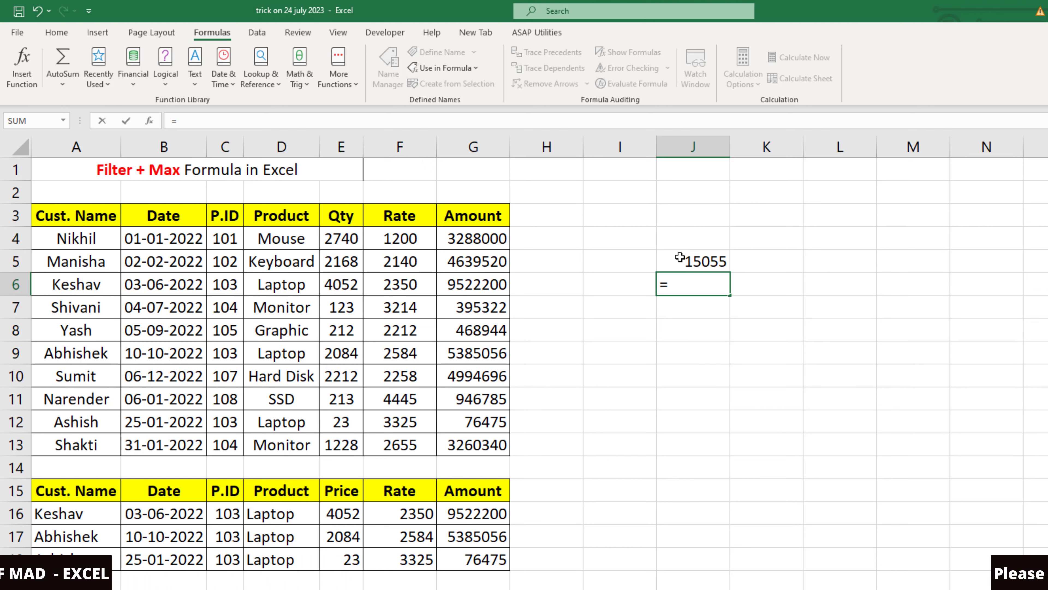
text(sum)
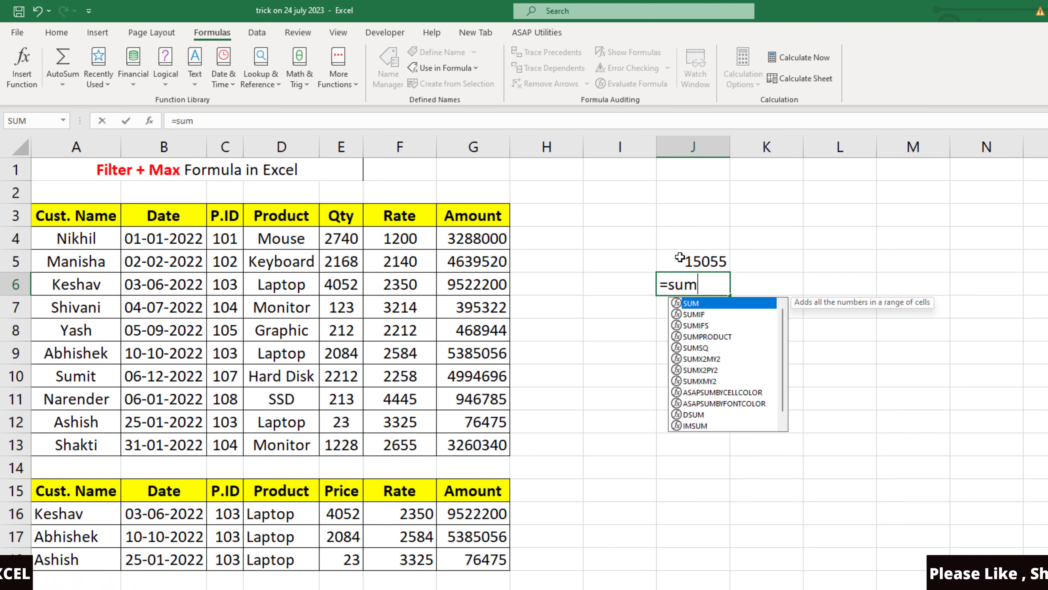
key(Tab)
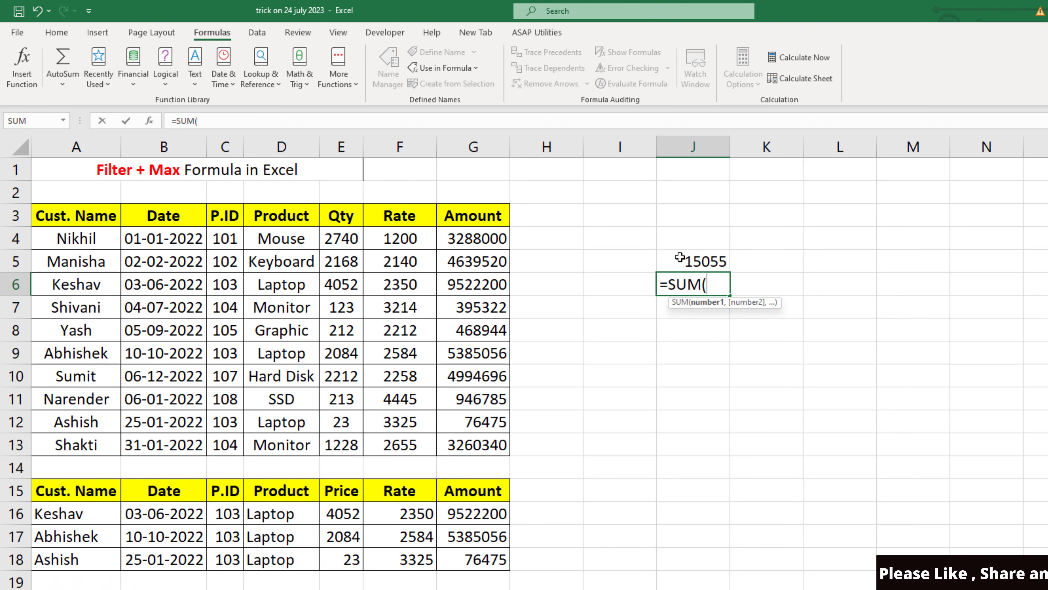
text(rat)
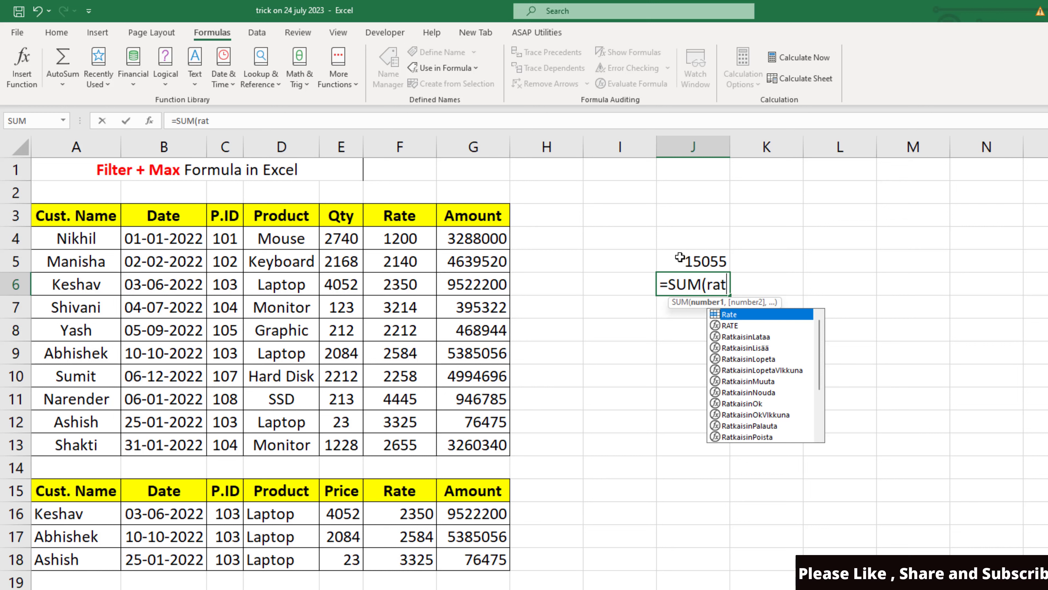
key(Tab)
key(Return)
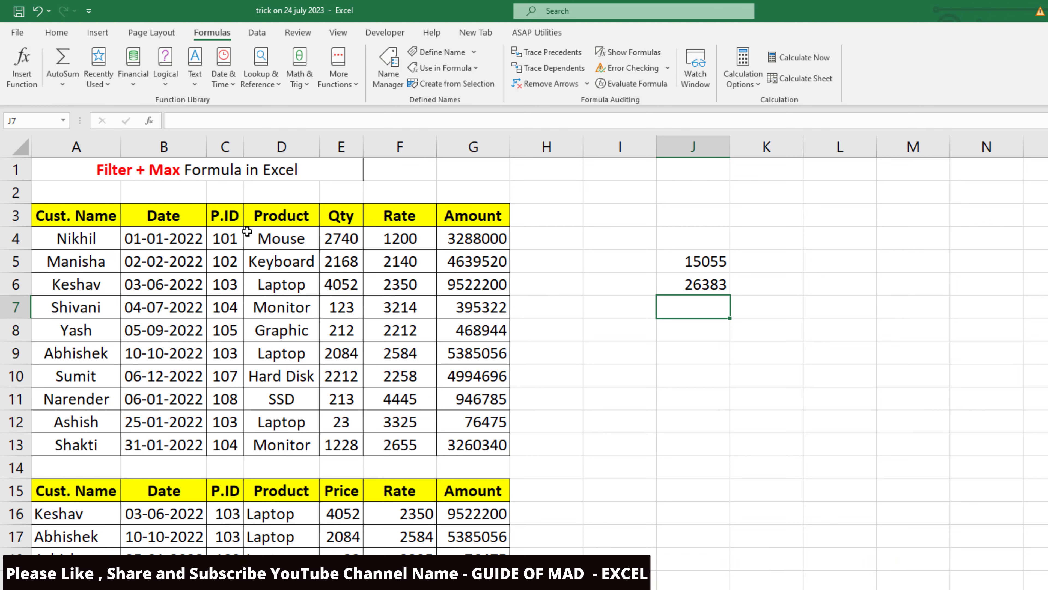
drag(241, 215, 505, 444)
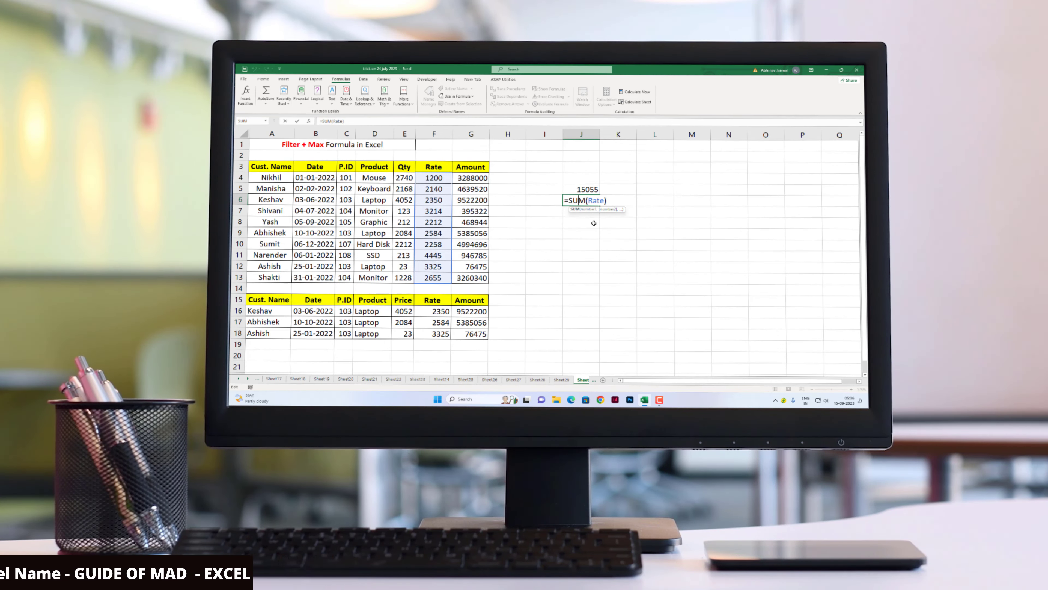
click(593, 223)
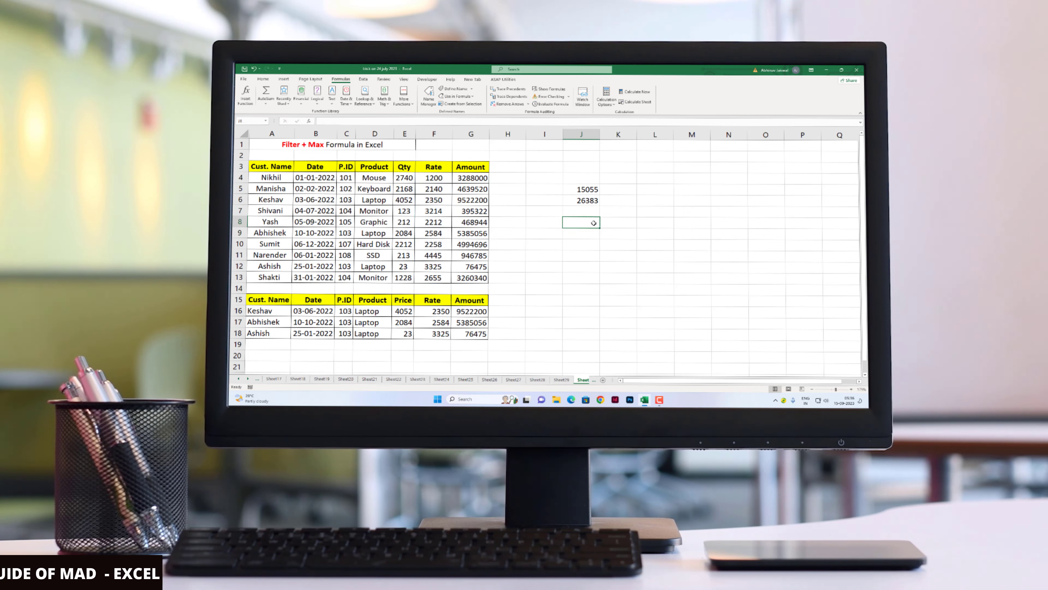